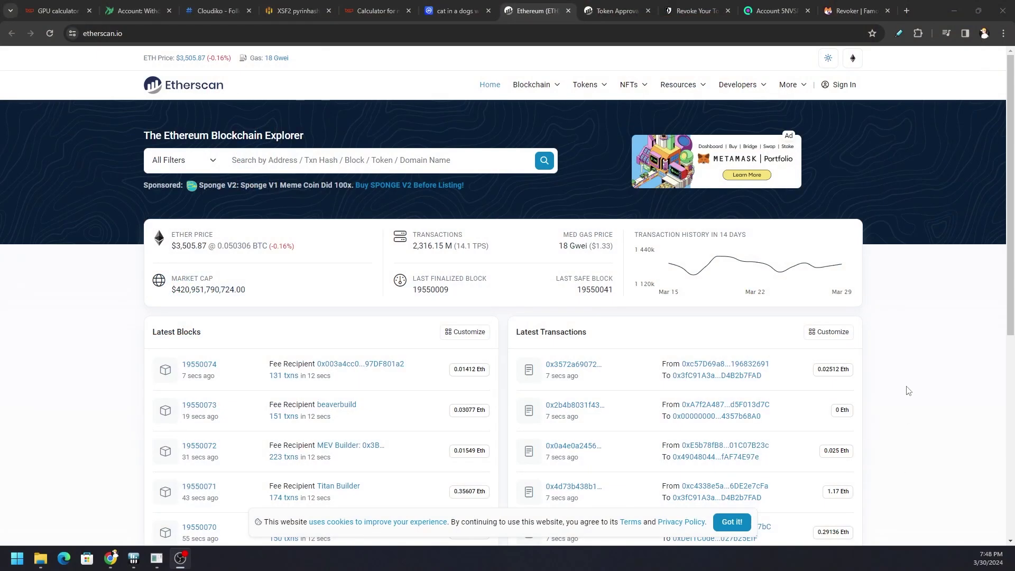
- Bring up Etherscan's Token Approval checker listing the Uniswap approval to Uniswap V3: Positions
mouse_move(788, 85)
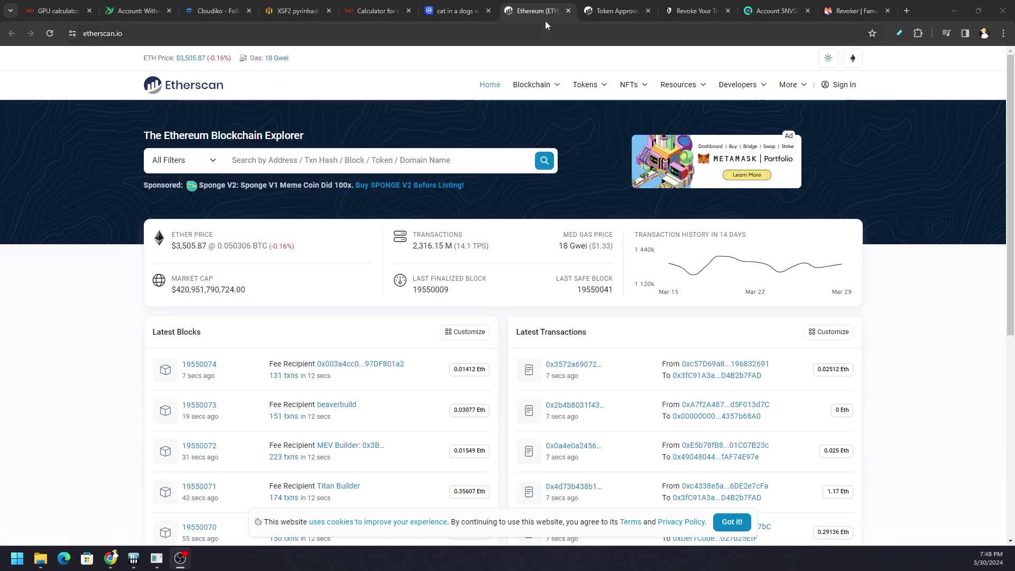
left_click(616, 10)
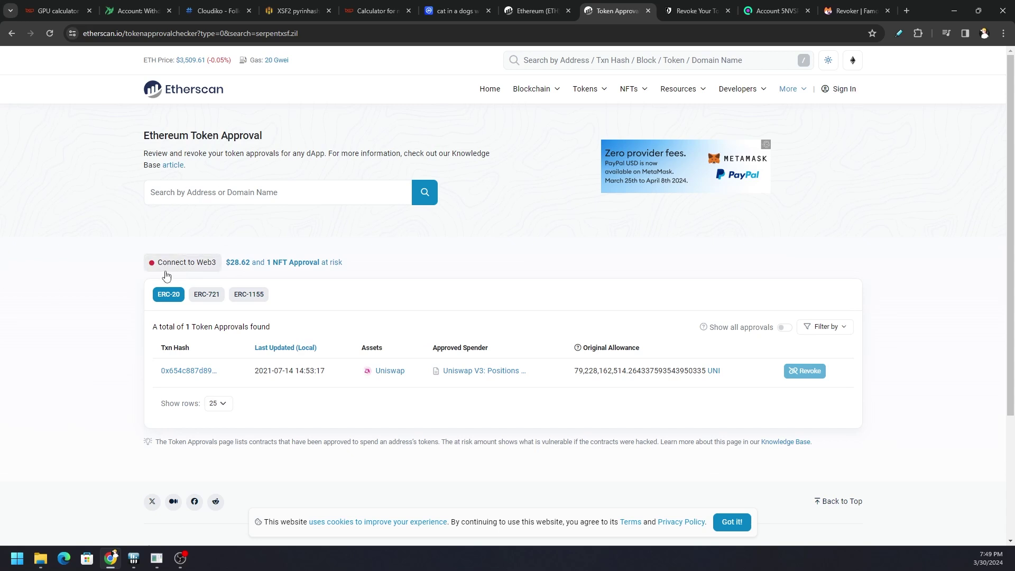
- Start Connect to Web3 twice, accepting the beta notice, but dismiss the wallet dialog without connecting
left_click(198, 266)
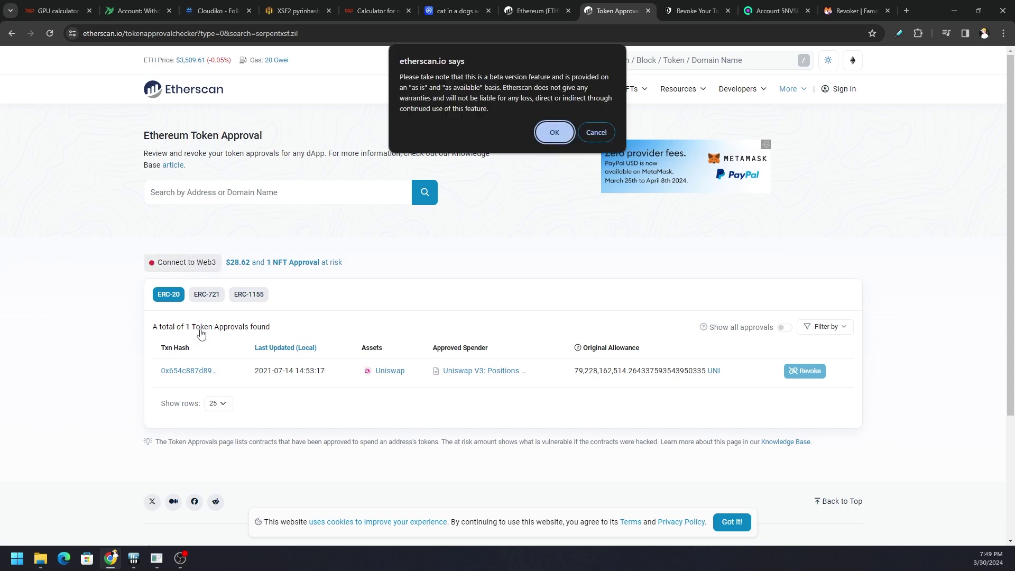
left_click(555, 133)
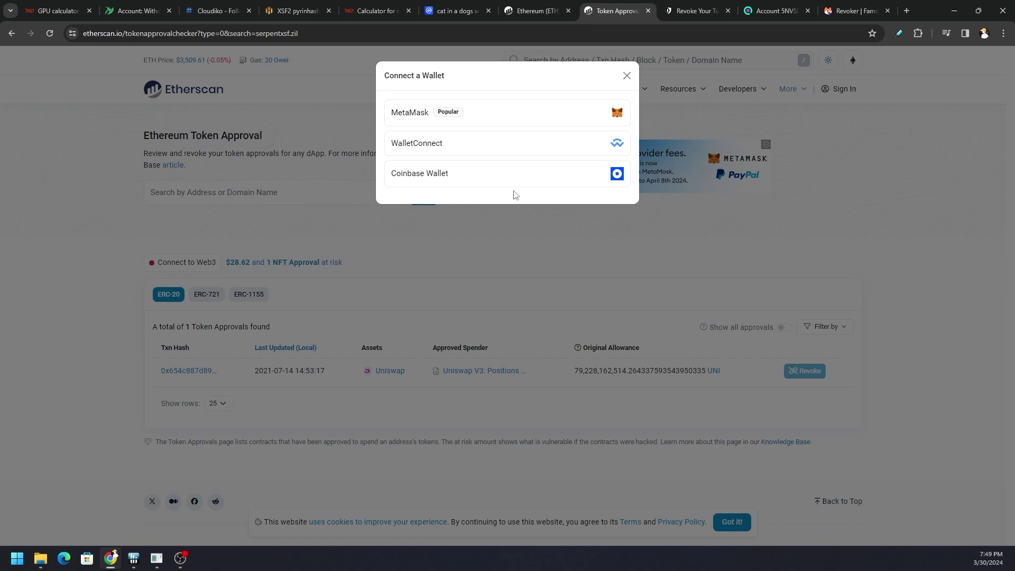
left_click(627, 76)
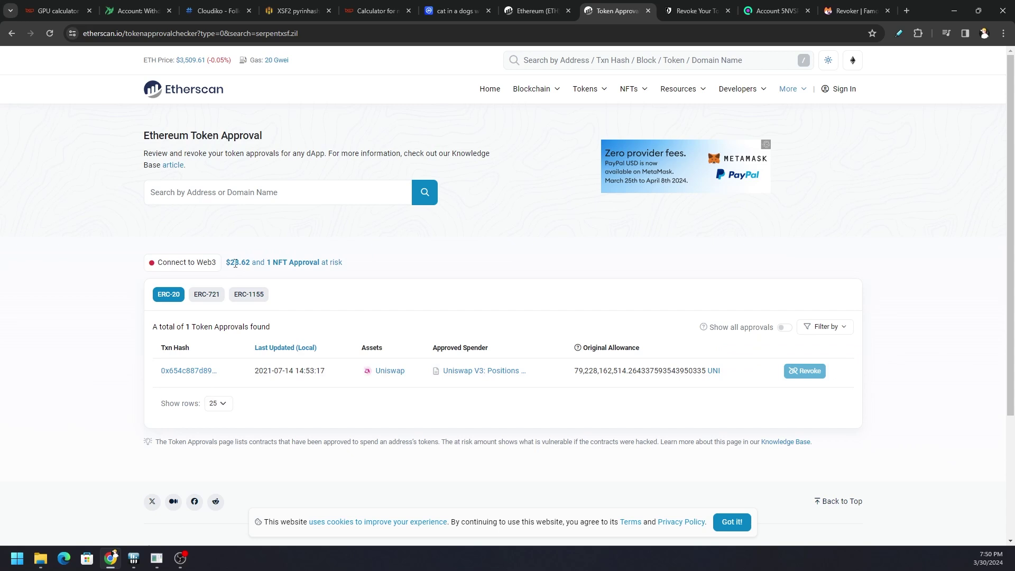
left_click(193, 264)
left_click(559, 136)
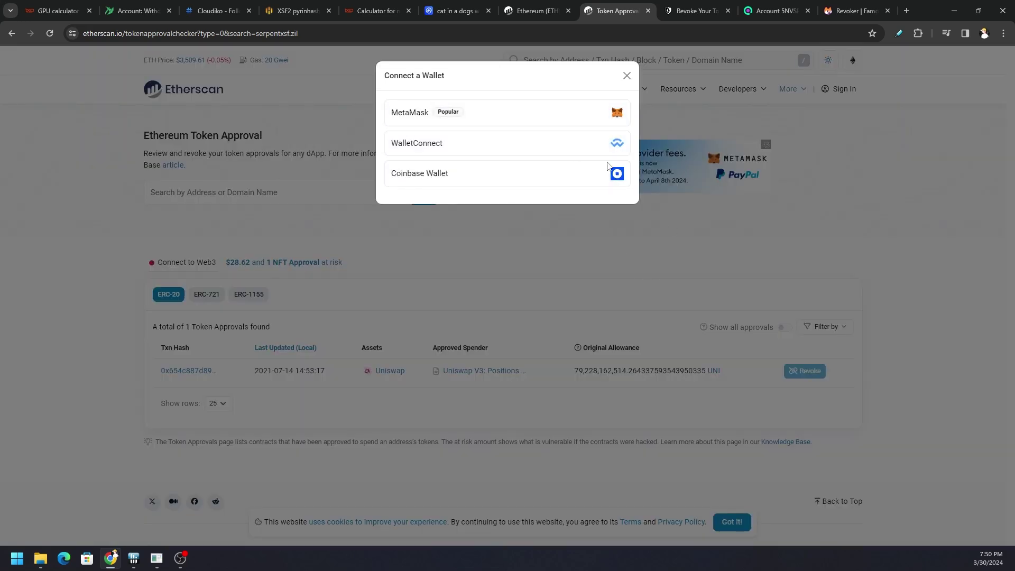
left_click(626, 77)
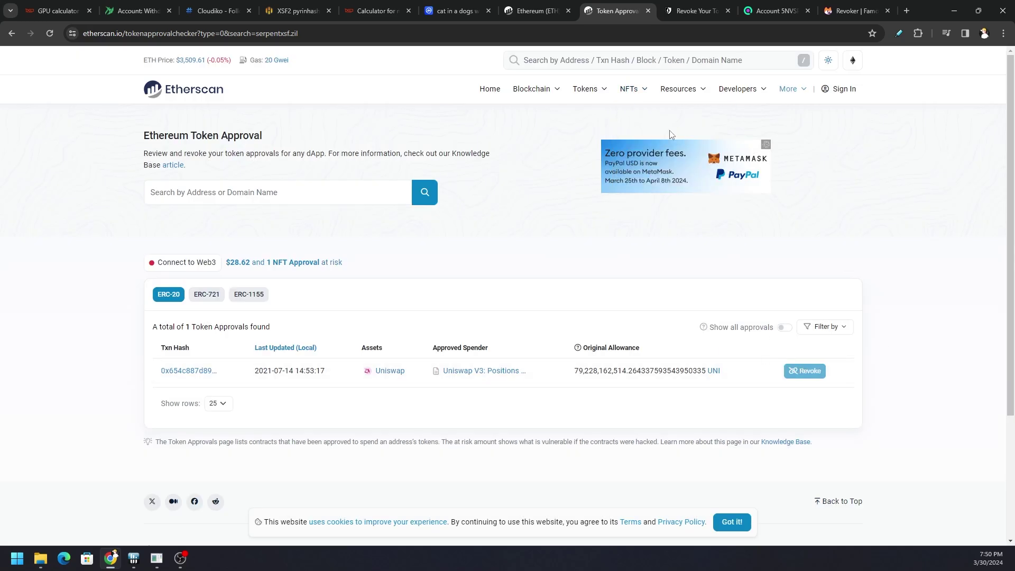
left_click(687, 13)
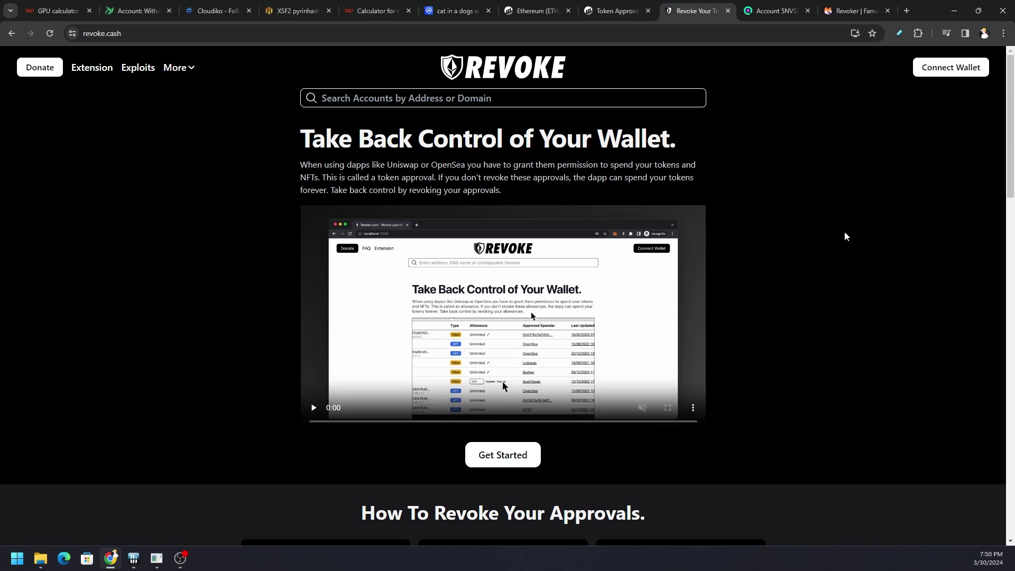
left_click(957, 74)
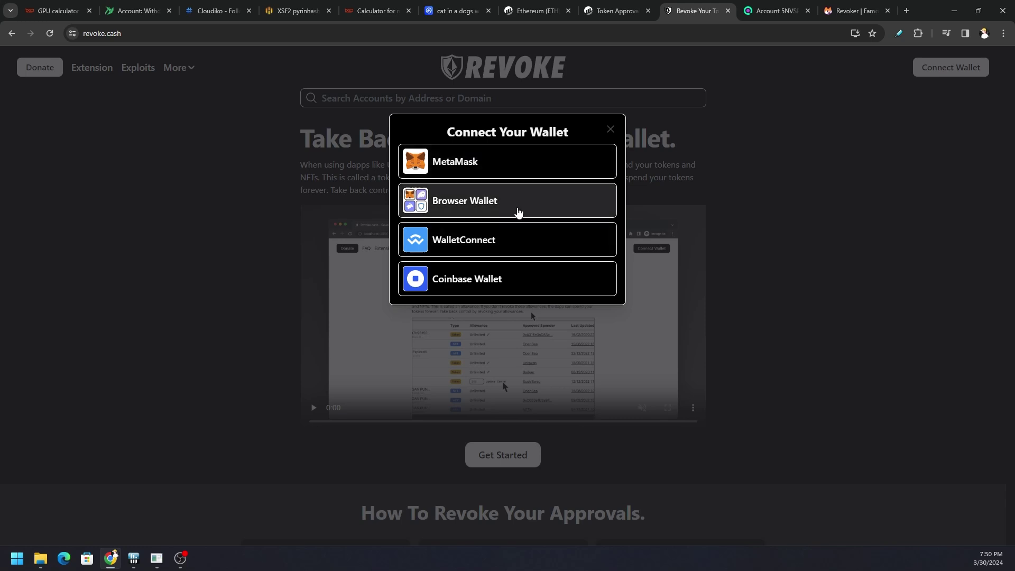
left_click(515, 208)
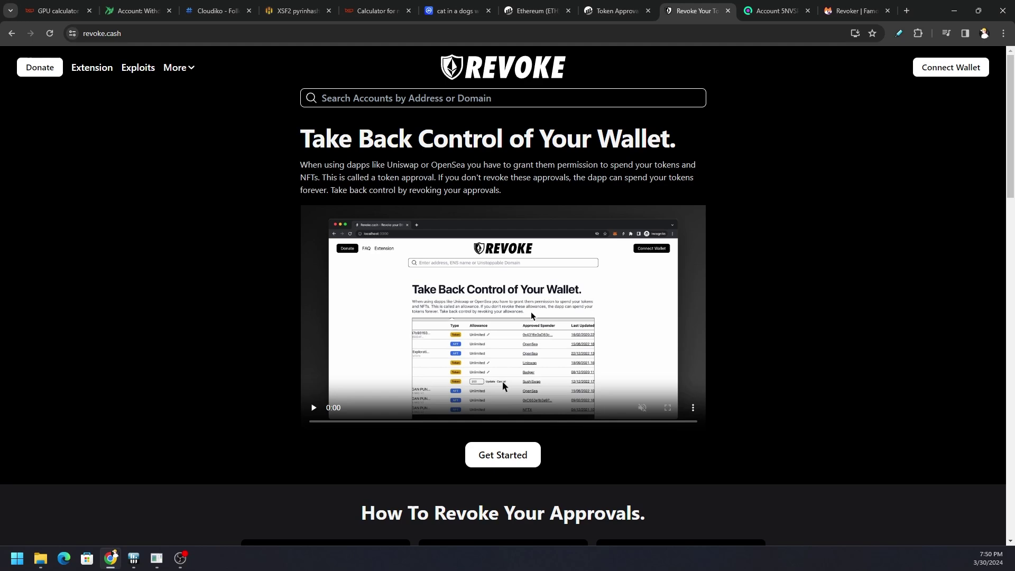
left_click(969, 67)
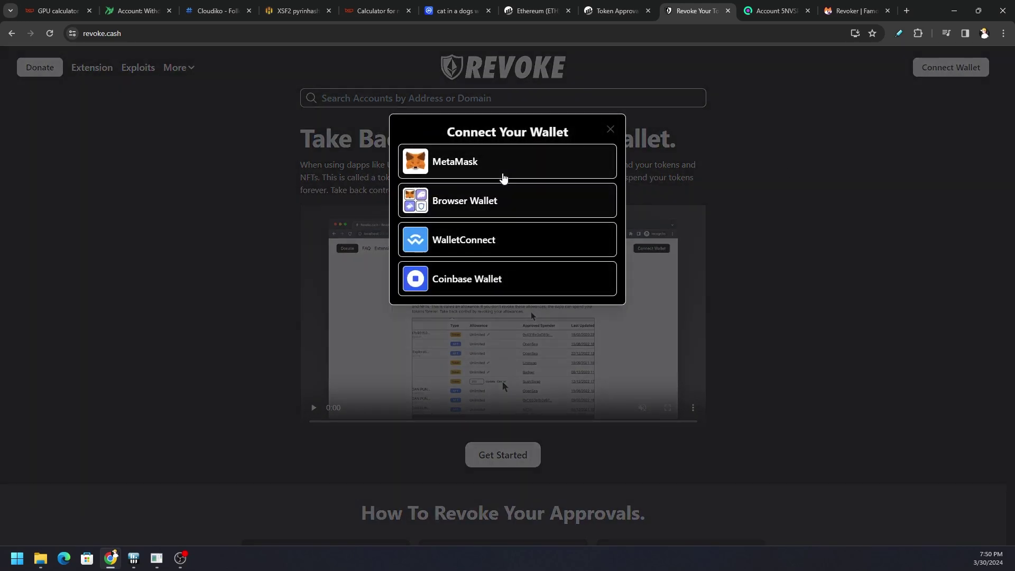
left_click(700, 211)
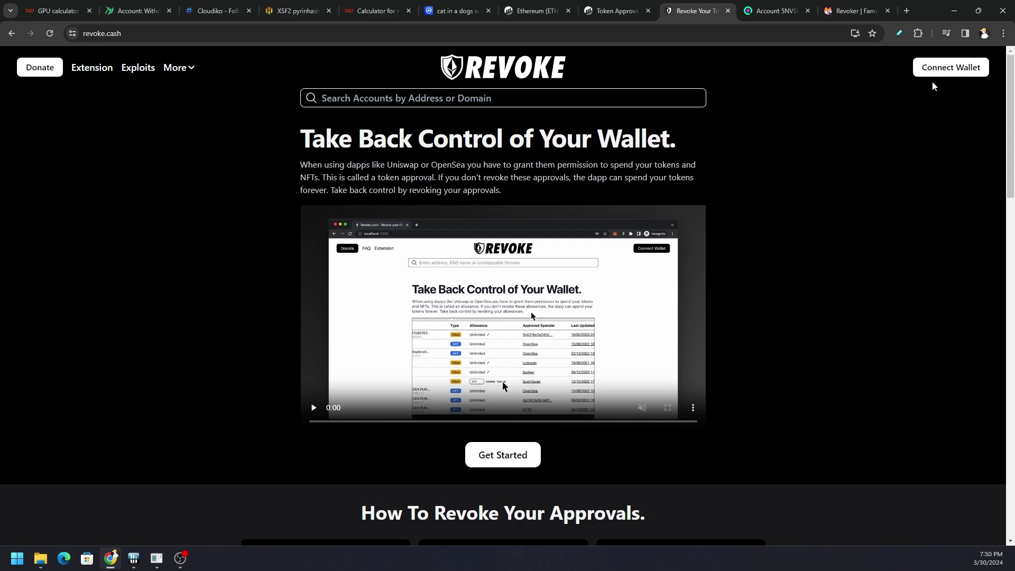
scroll(895, 275, "down", 2)
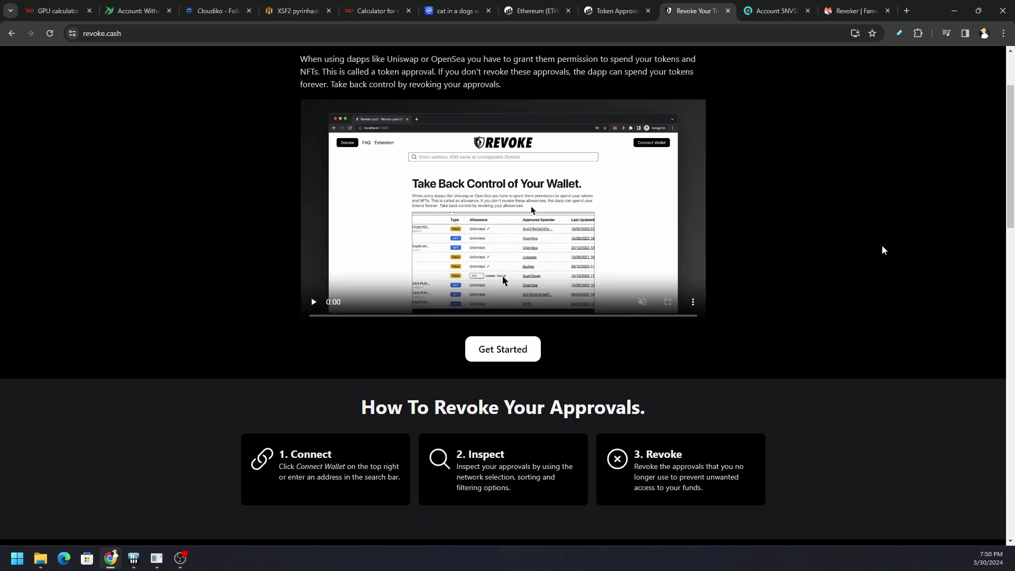
scroll(882, 250, "down", 1)
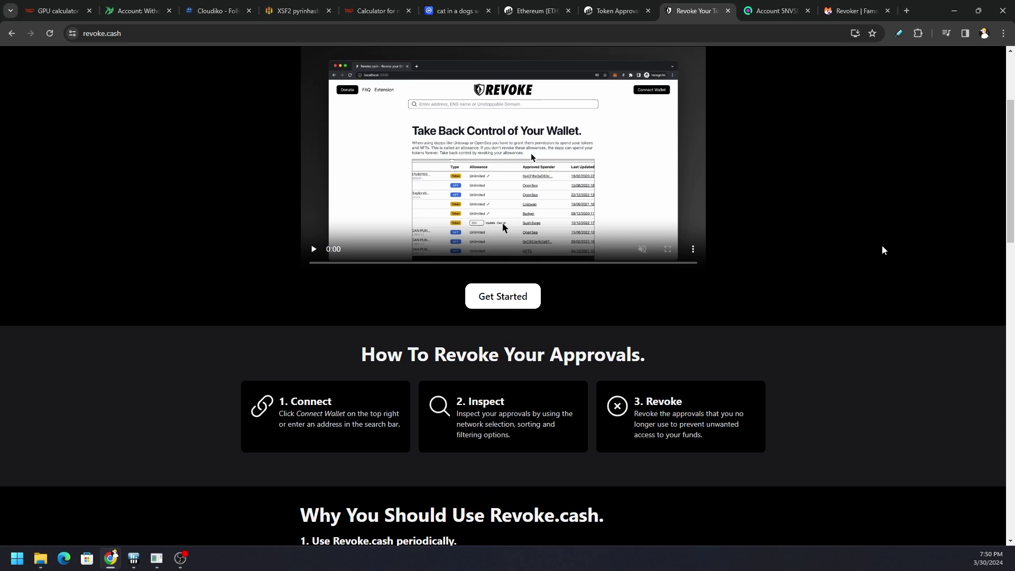
scroll(883, 250, "down", 1)
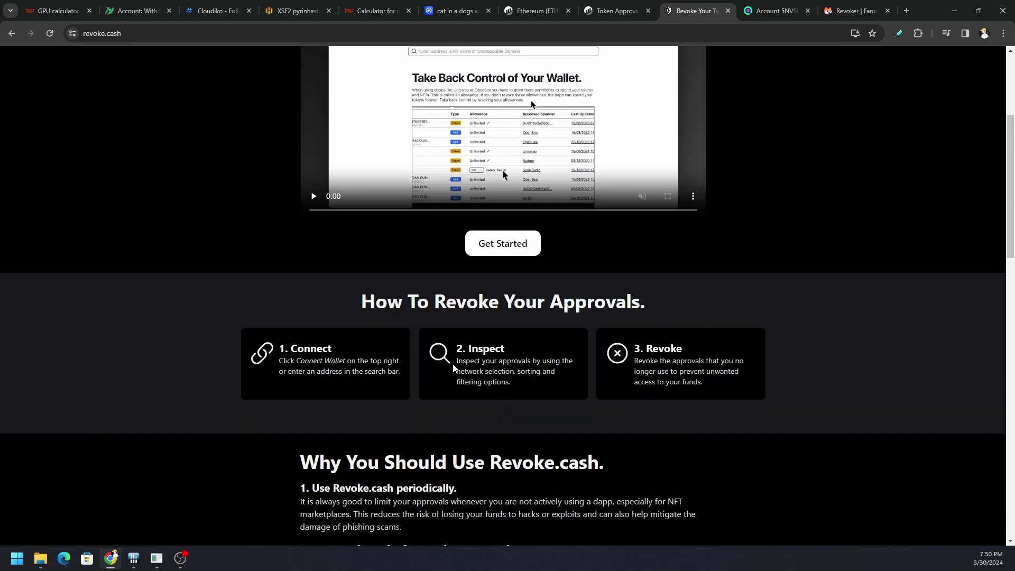
left_click_drag(454, 347, 553, 392)
- Scroll the Revoke.cash approvals page to review USDT and WSM showing no approvals
scroll(832, 369, "down", 3)
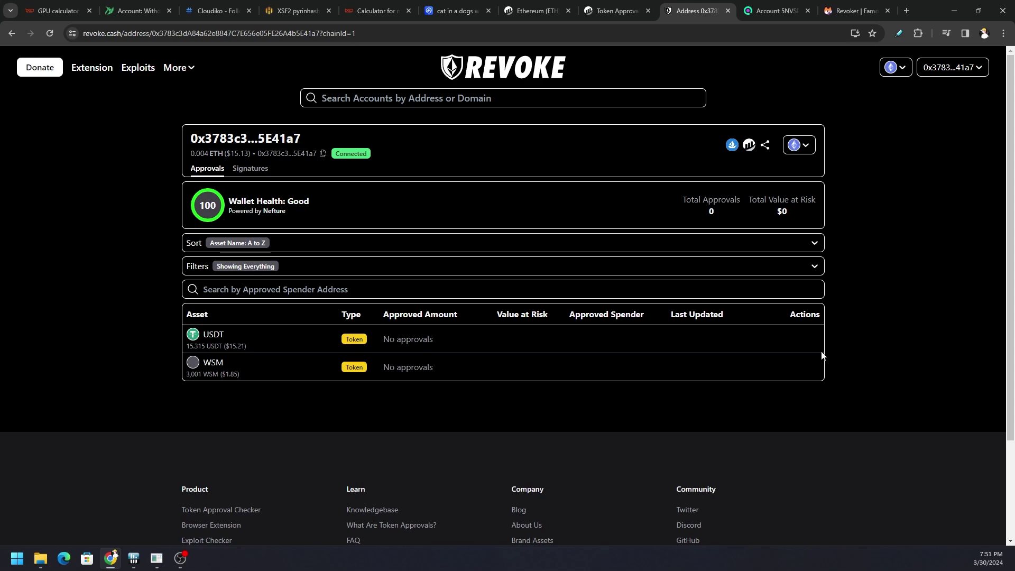
- Show the Solscan portfolio for the Solana account with 1.851 SOL and 6 SPL tokens
left_click(776, 11)
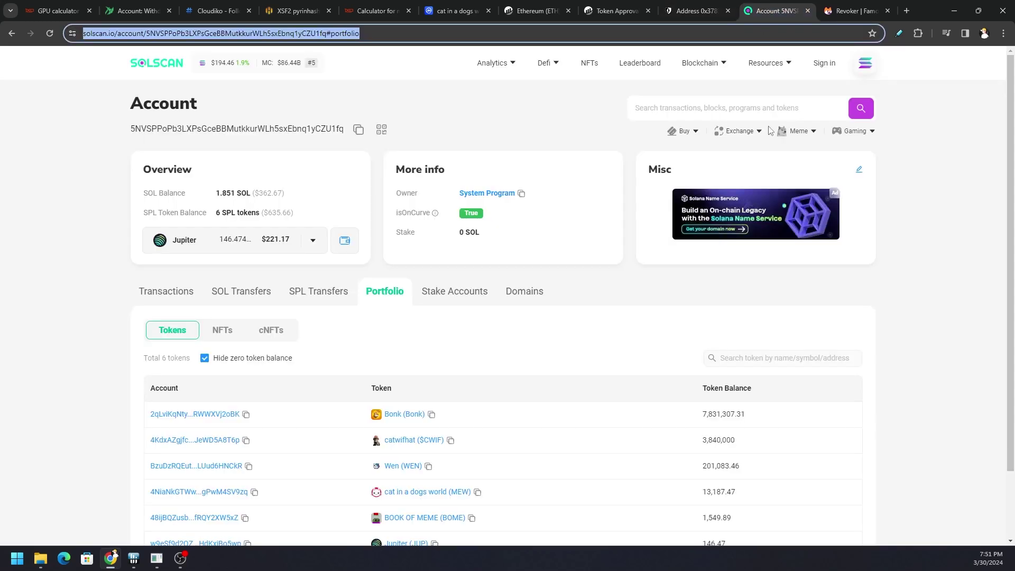
left_click(923, 201)
mouse_move(779, 65)
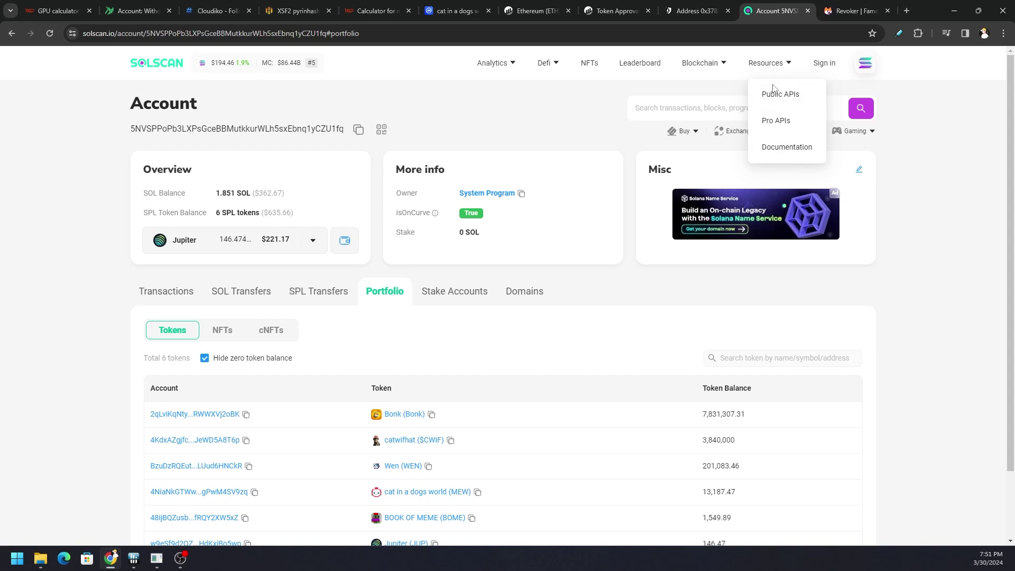
mouse_move(687, 62)
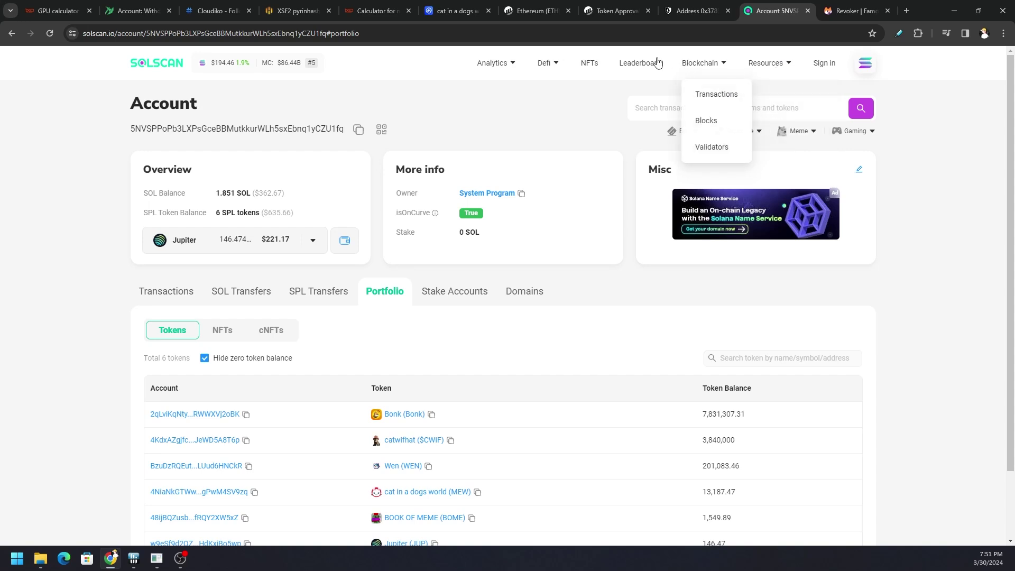
mouse_move(542, 63)
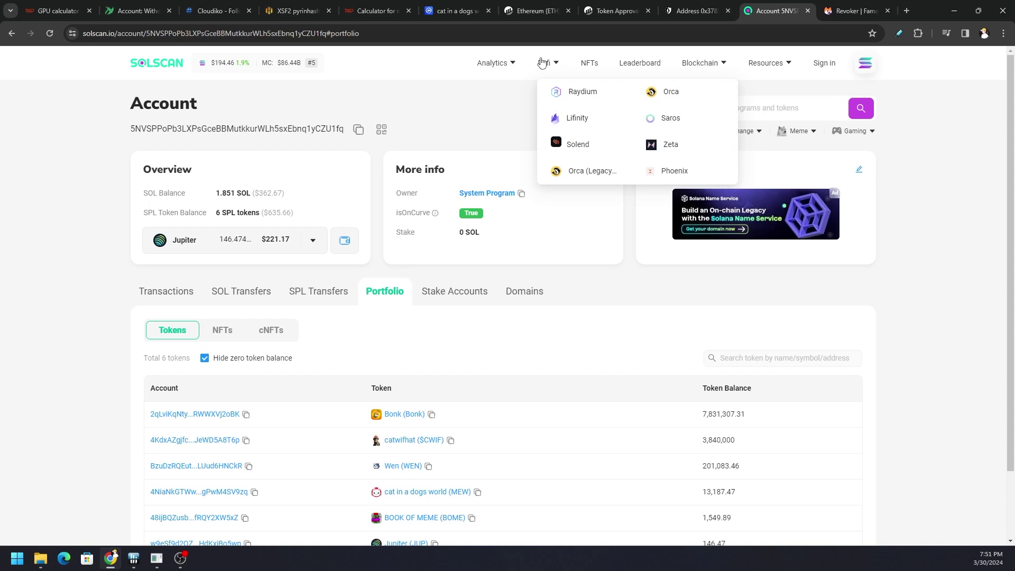
mouse_move(496, 62)
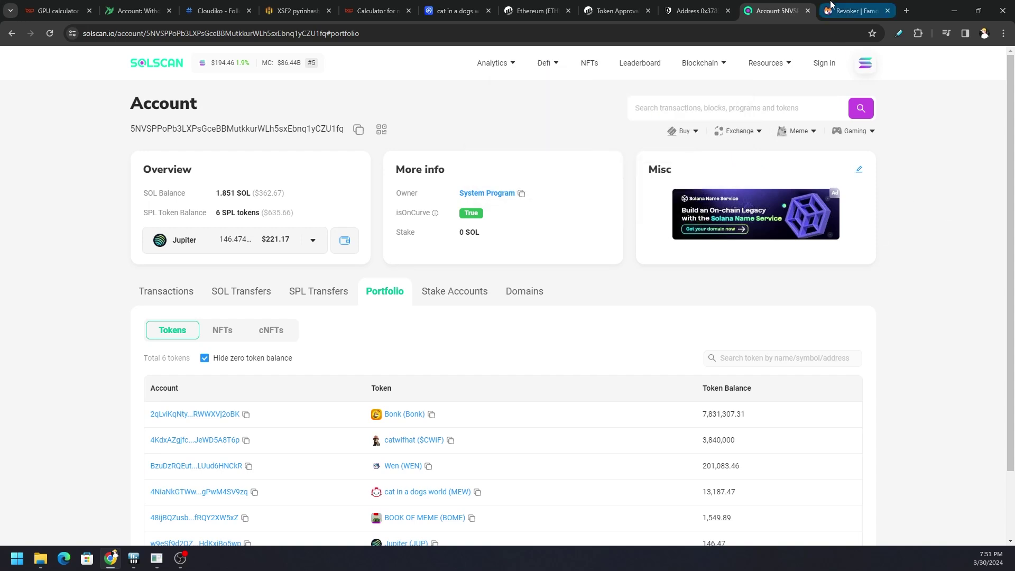
- Check the Famous Fox Federation Revoker reports No Approvals Found, then launch Phantom with Alt+Shift+P
left_click(831, 7)
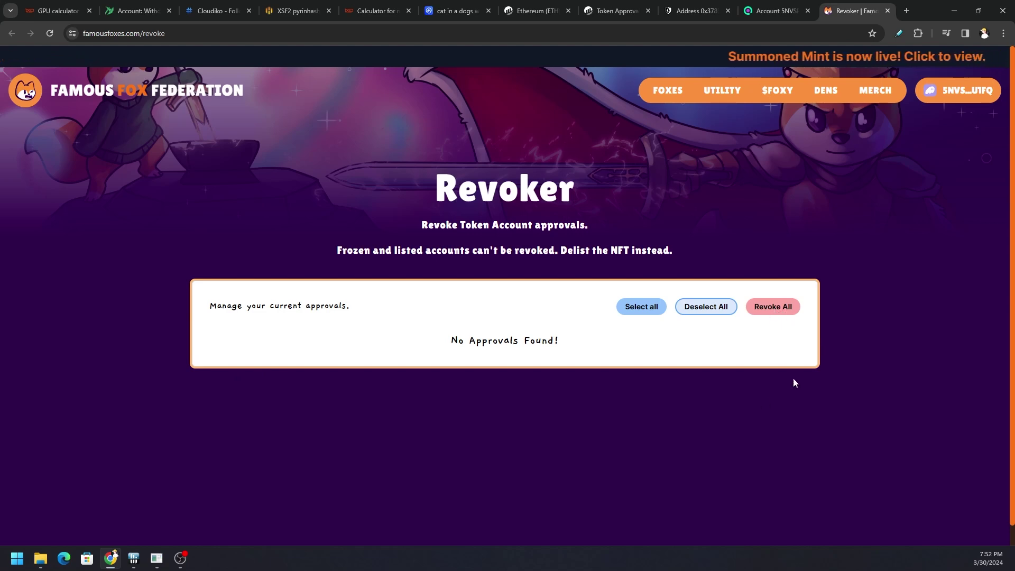
left_click(683, 14)
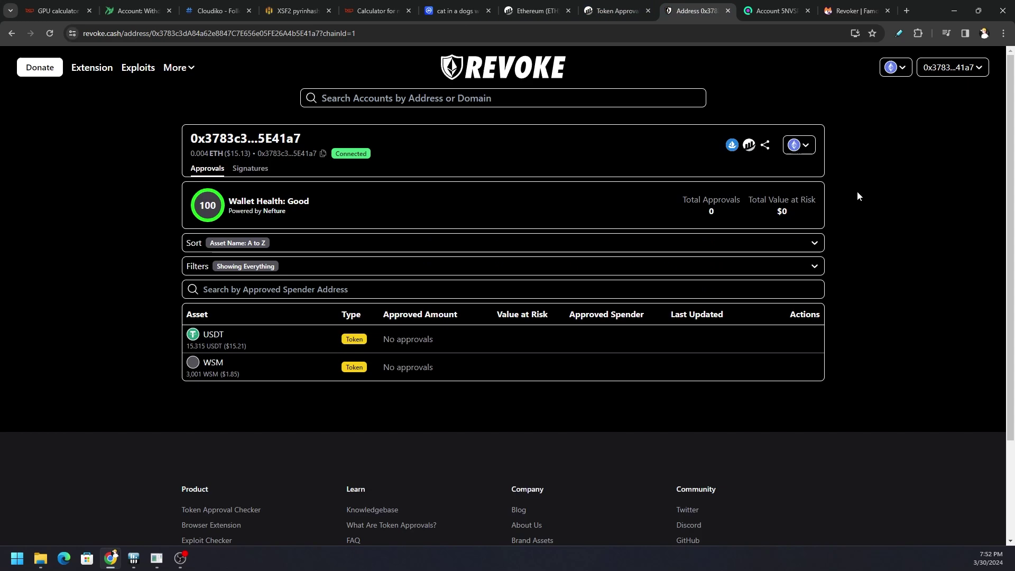
left_click(855, 9)
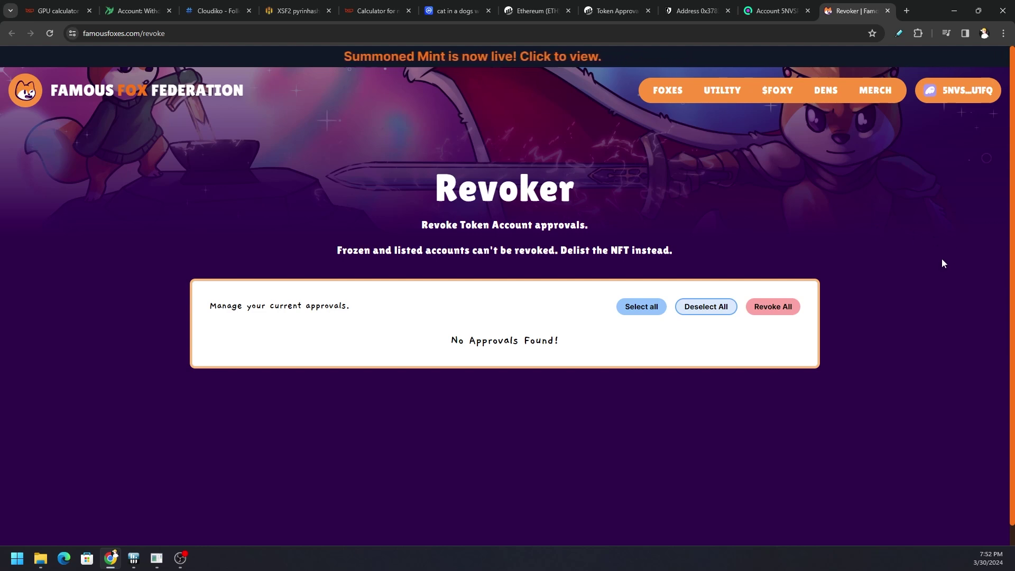
key("alt+shift+p")
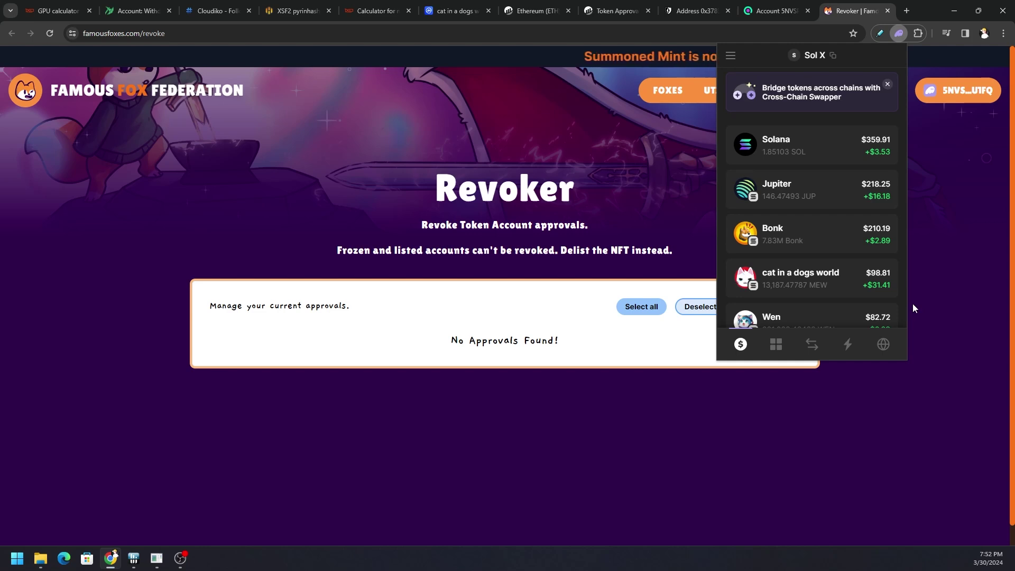
- Go to Phantom's Settings and open Connected Apps listing famousfoxes.com, mew.xyz, bonkrewards.com, birdeye.so, jup.ag
left_click(729, 56)
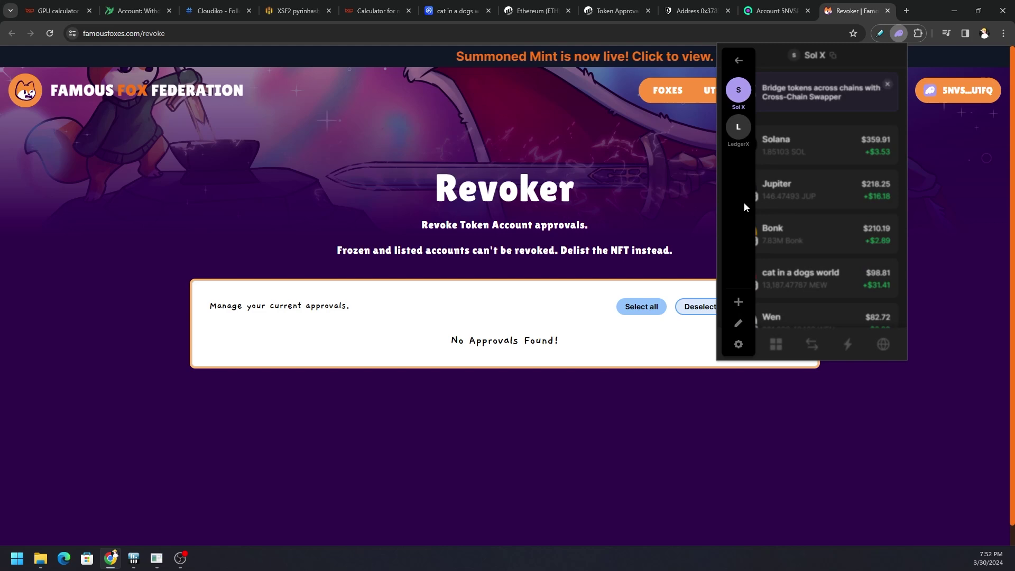
left_click(740, 344)
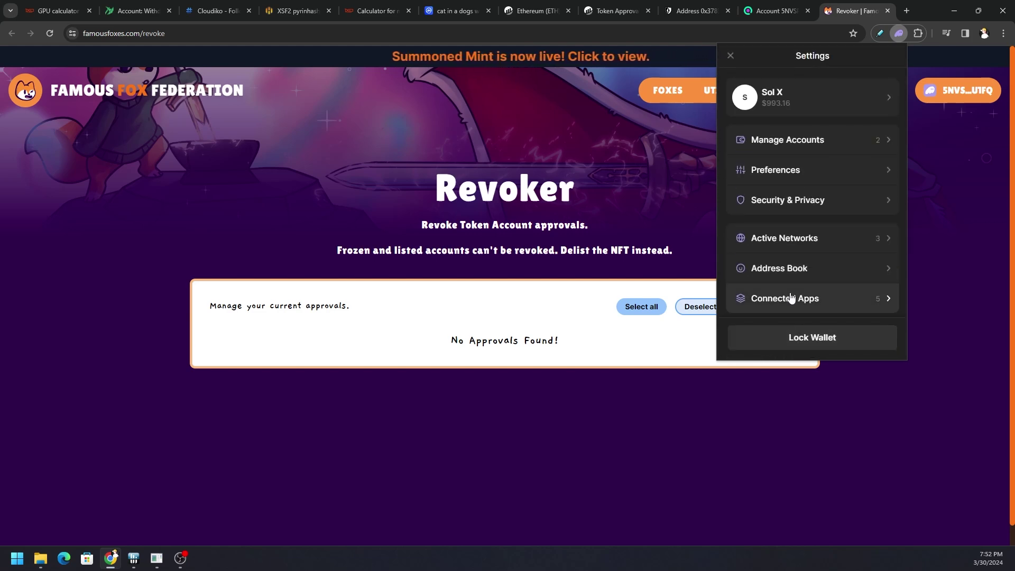
scroll(806, 290, "down", 1)
left_click(814, 249)
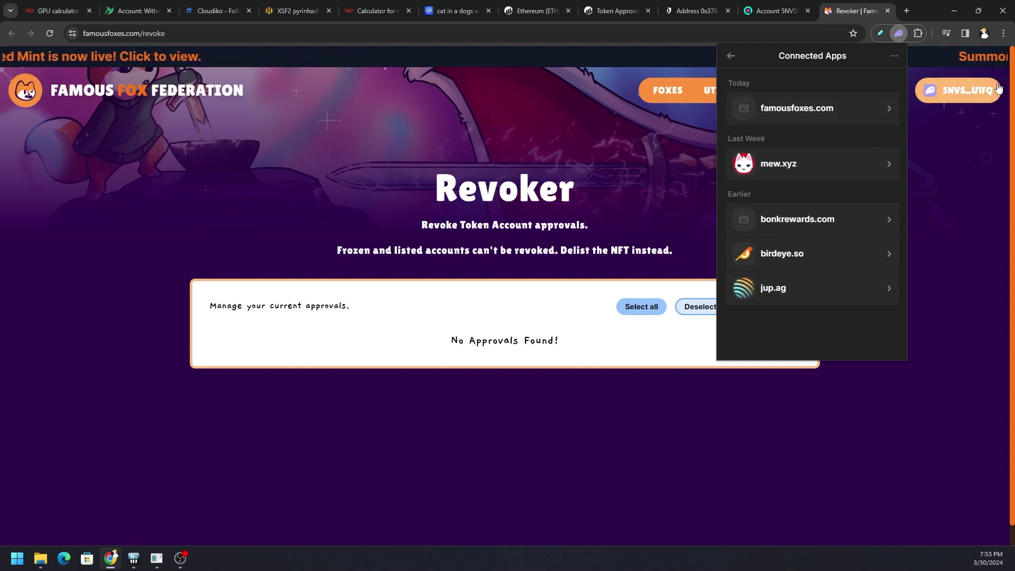
- Disconnect famousfoxes.com, mew.xyz, bonkrewards.com, birdeye.so and jup.ag from Phantom
left_click(872, 109)
left_click(815, 216)
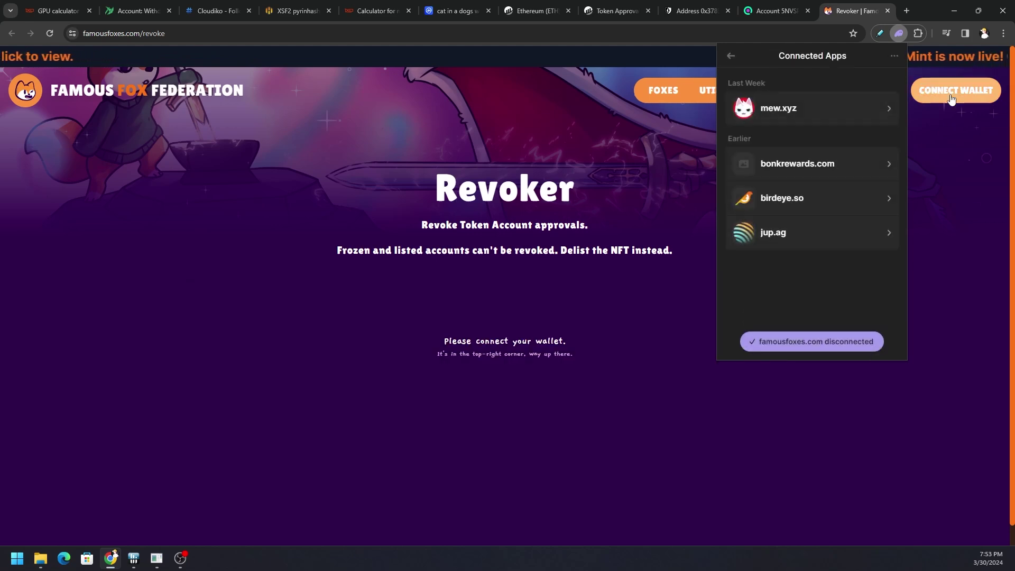
left_click(844, 110)
left_click(787, 217)
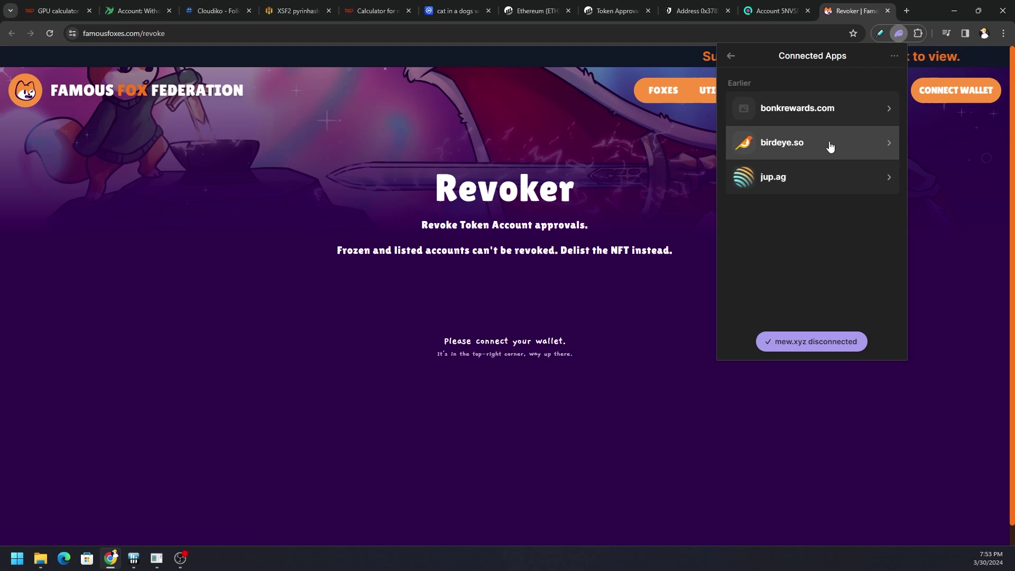
left_click(840, 113)
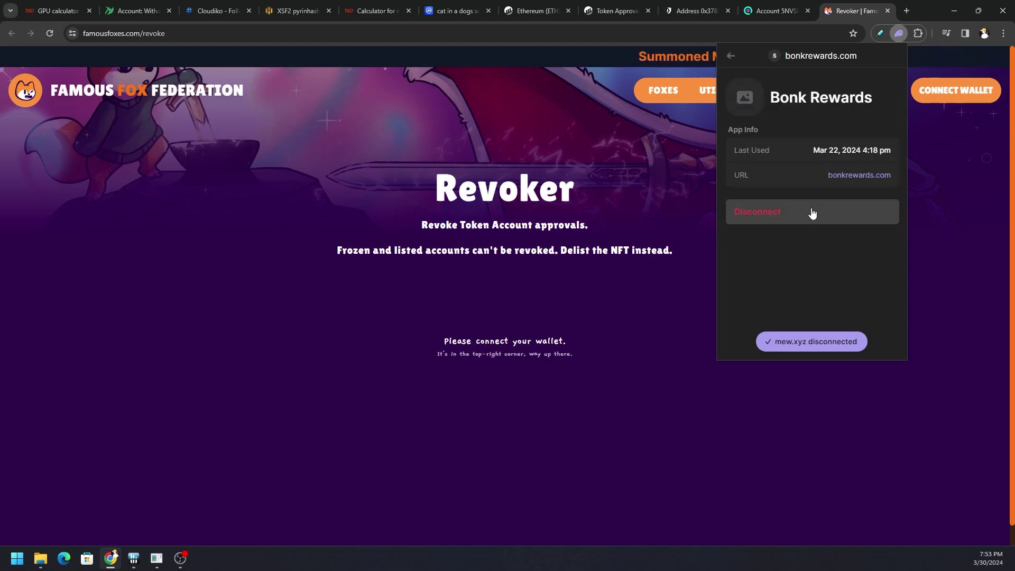
left_click(810, 214)
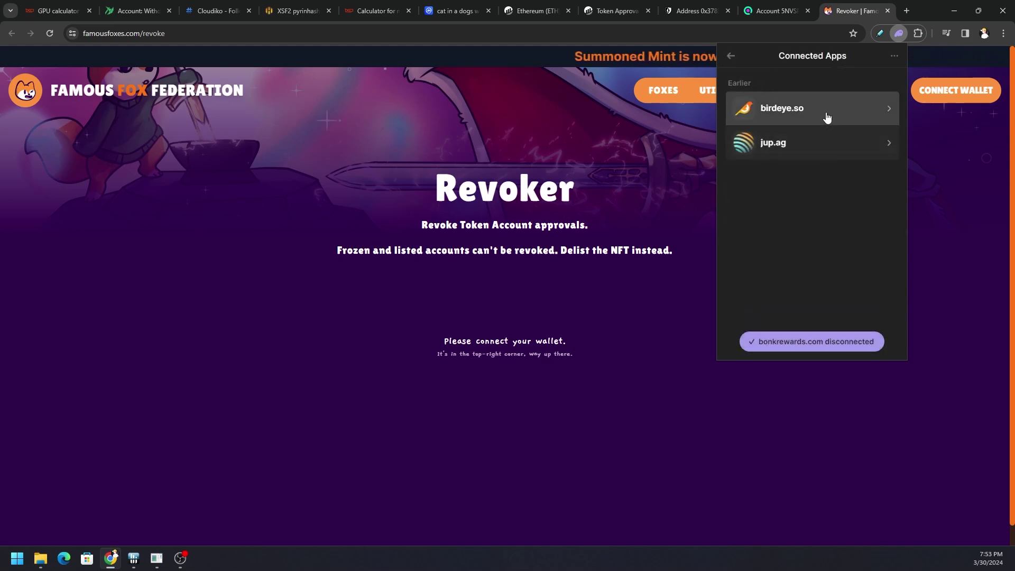
left_click(827, 116)
left_click(810, 215)
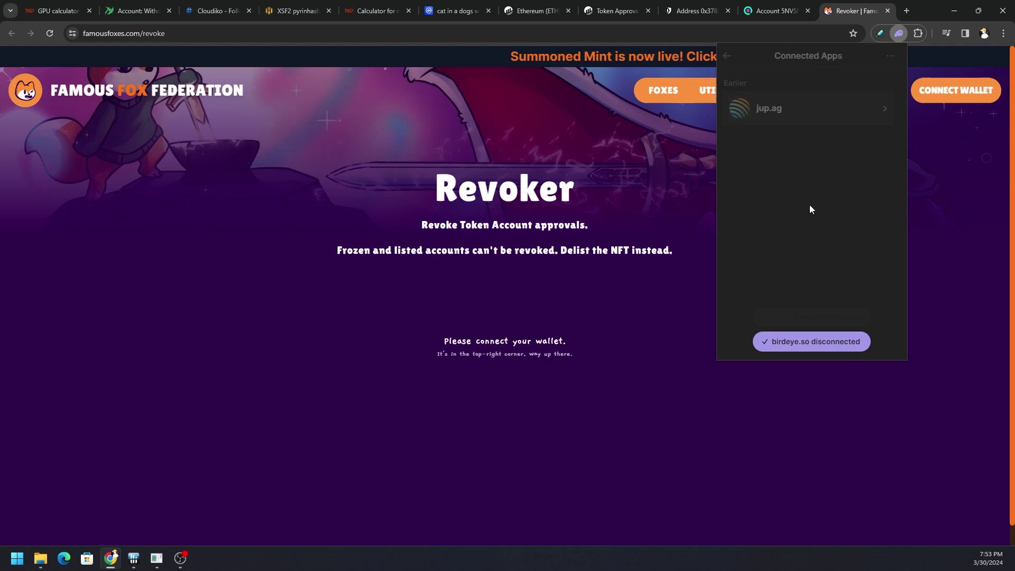
left_click(829, 116)
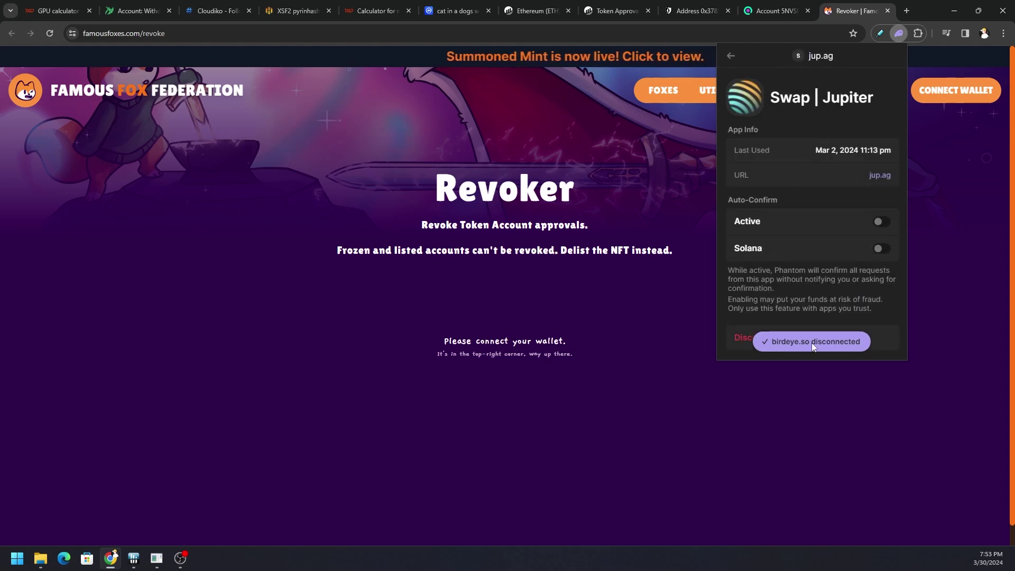
left_click(754, 329)
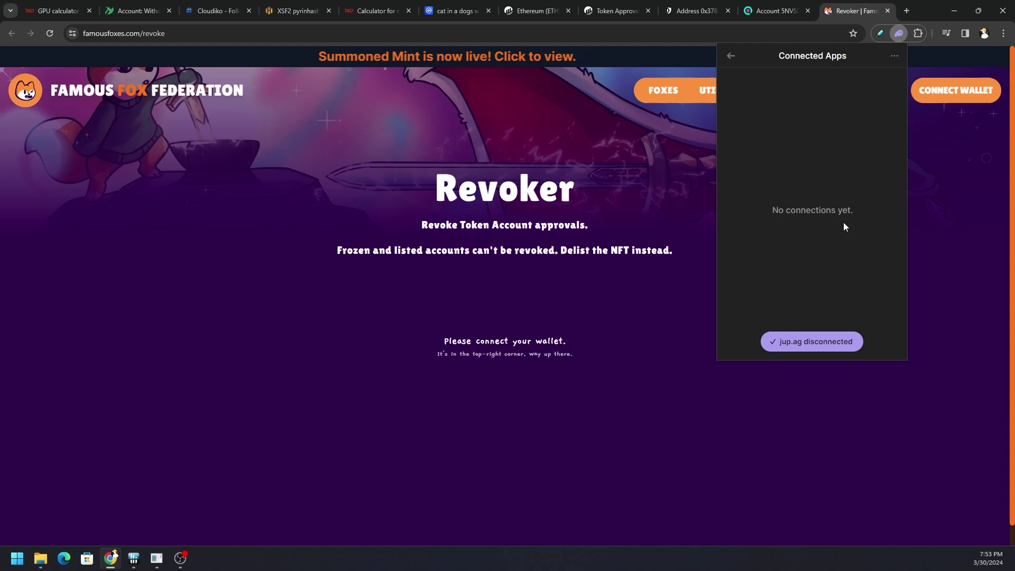
- Close Phantom and bring up MetaMask from the Extensions menu, showing 0.0043 ETH
left_click(927, 242)
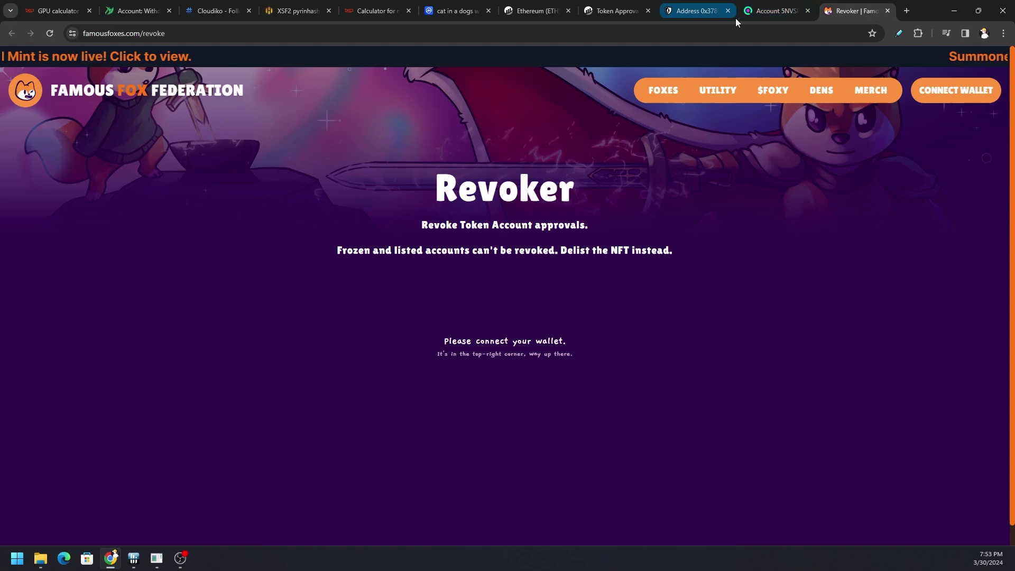
left_click(918, 33)
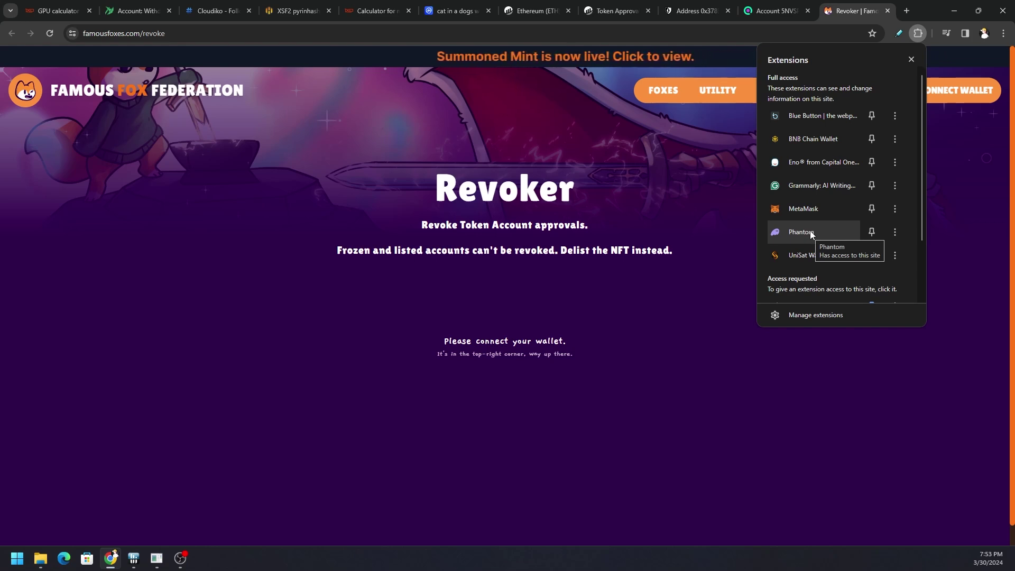
left_click(803, 208)
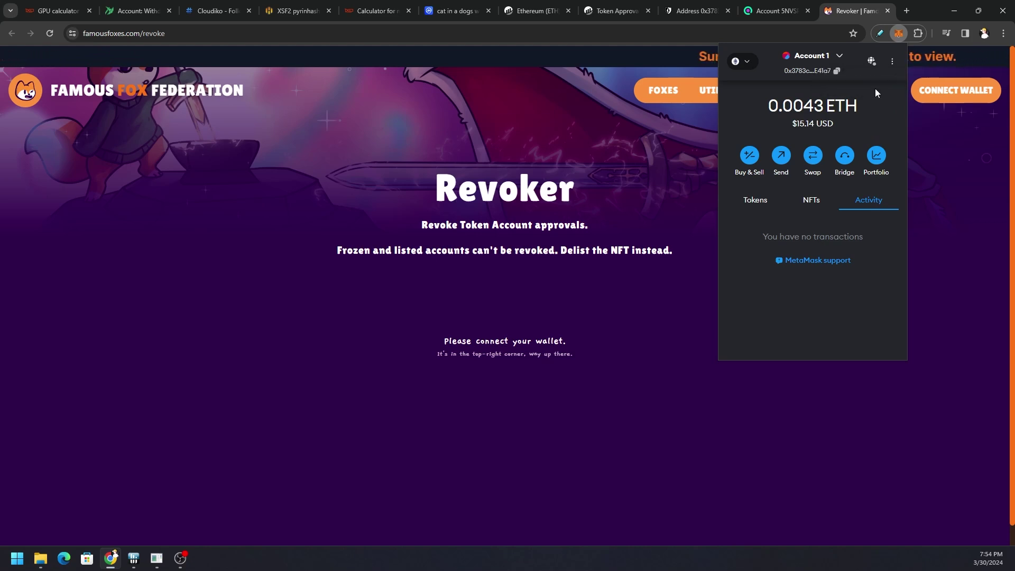
- In MetaMask's Connected sites, disconnect revoke.cash and web3.wsmcasino.com
left_click(892, 62)
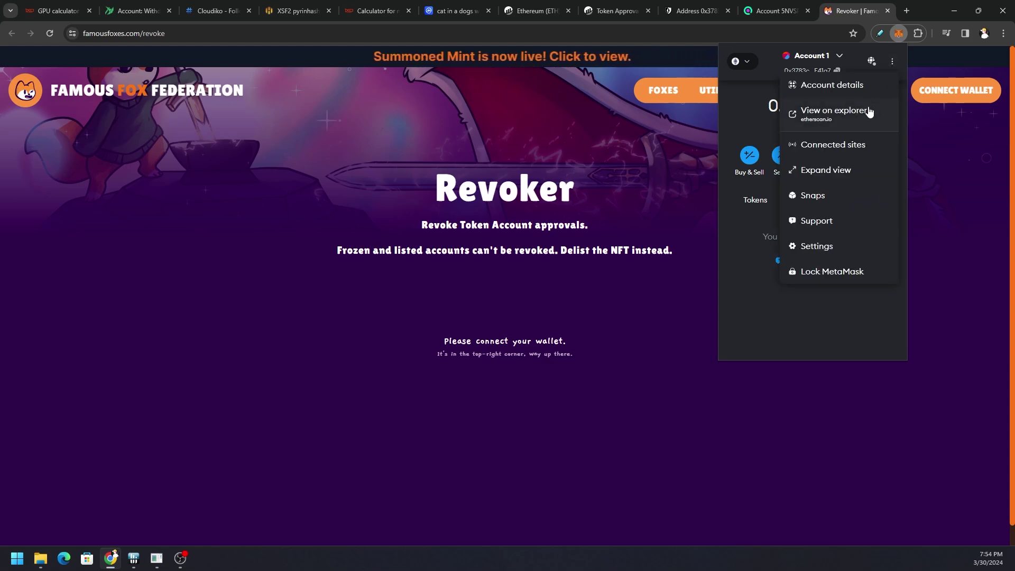
left_click(845, 144)
scroll(812, 188, "down", 1)
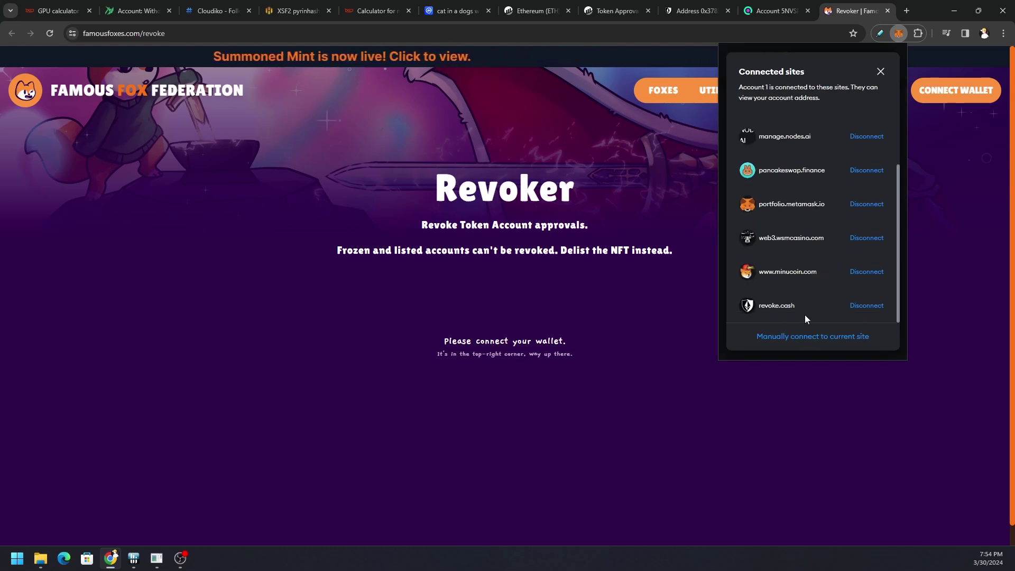
left_click(867, 306)
left_click(854, 235)
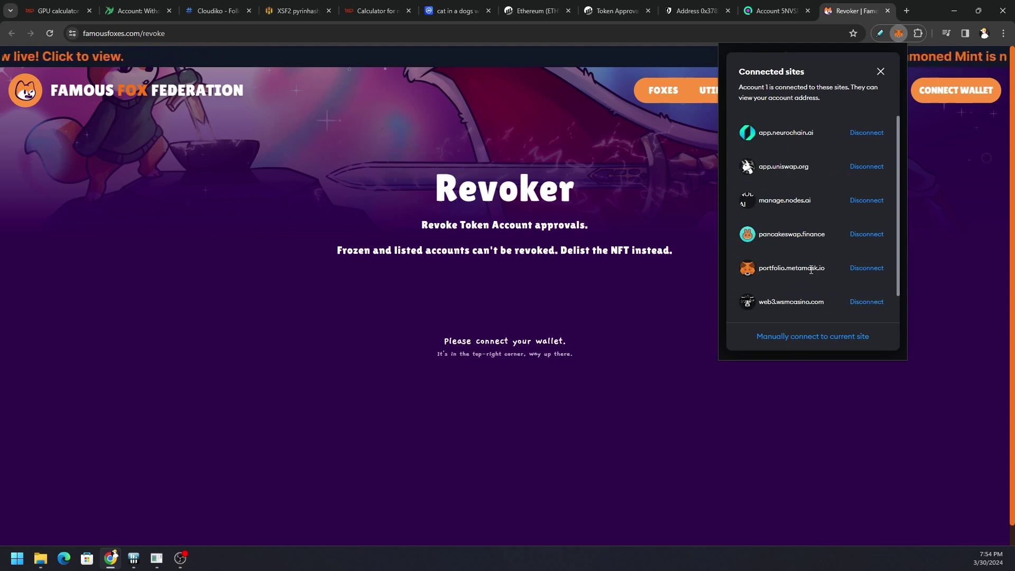
left_click(866, 302)
left_click(865, 235)
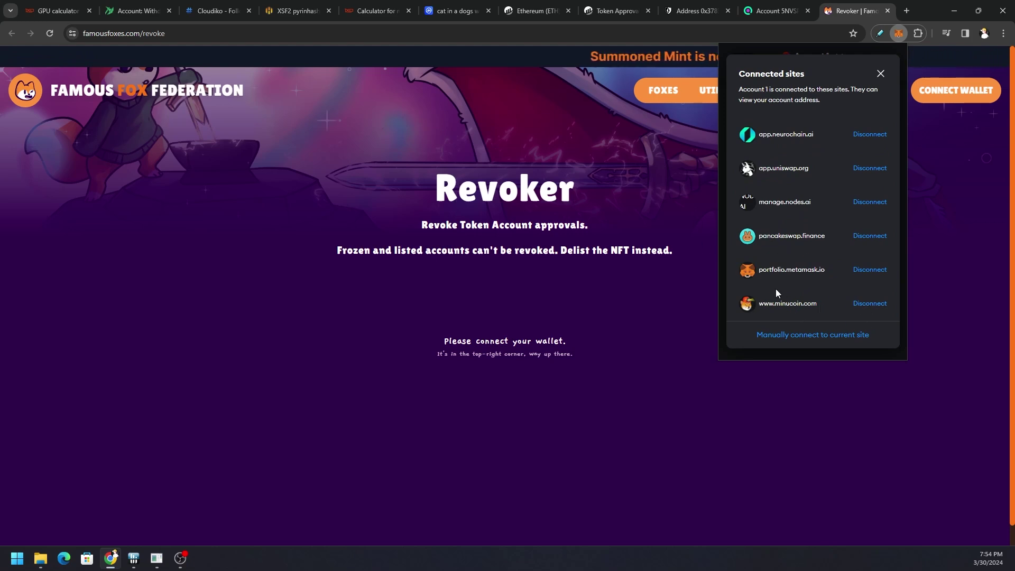
left_click(864, 303)
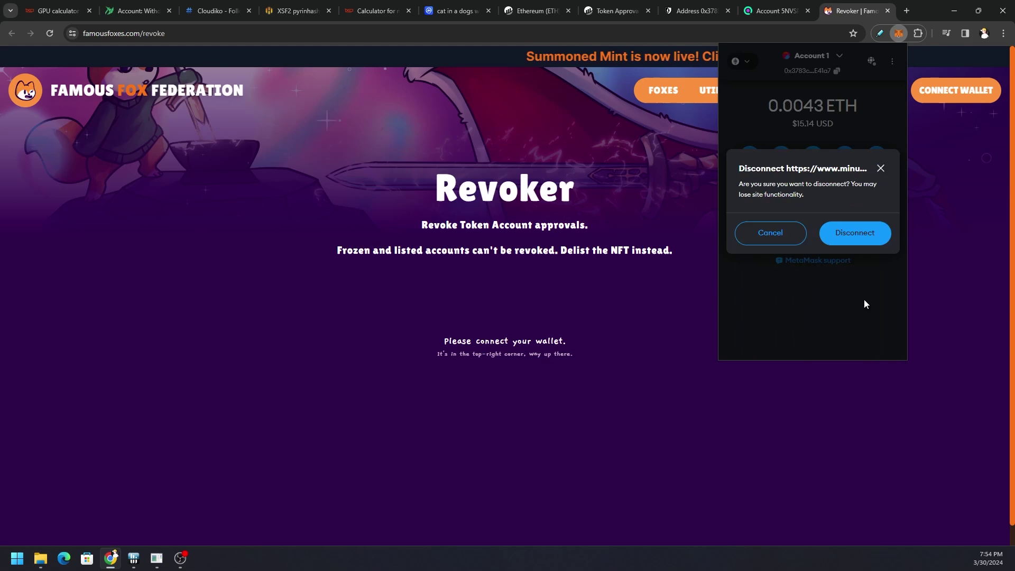
left_click(880, 241)
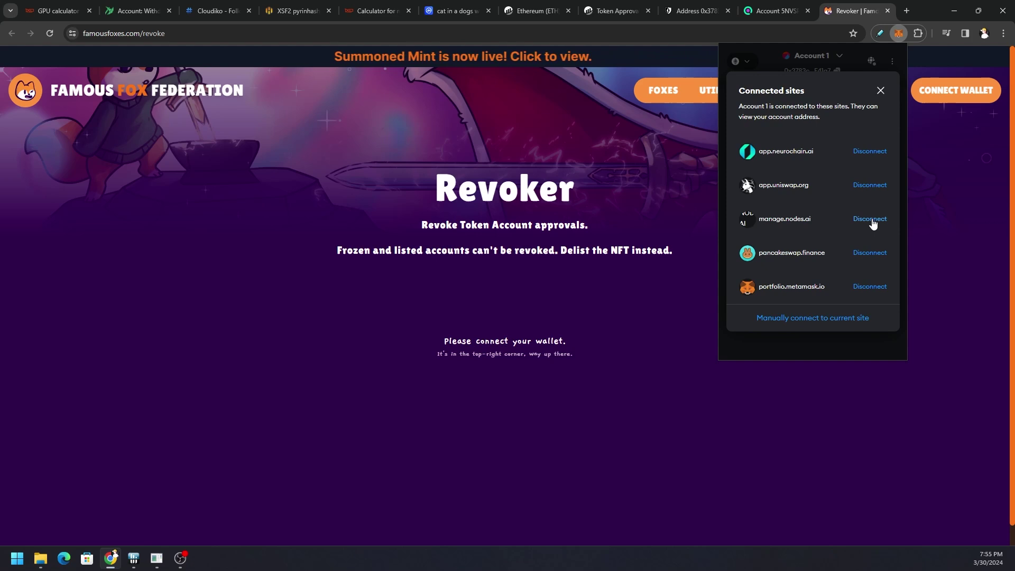
left_click(872, 220)
left_click(863, 239)
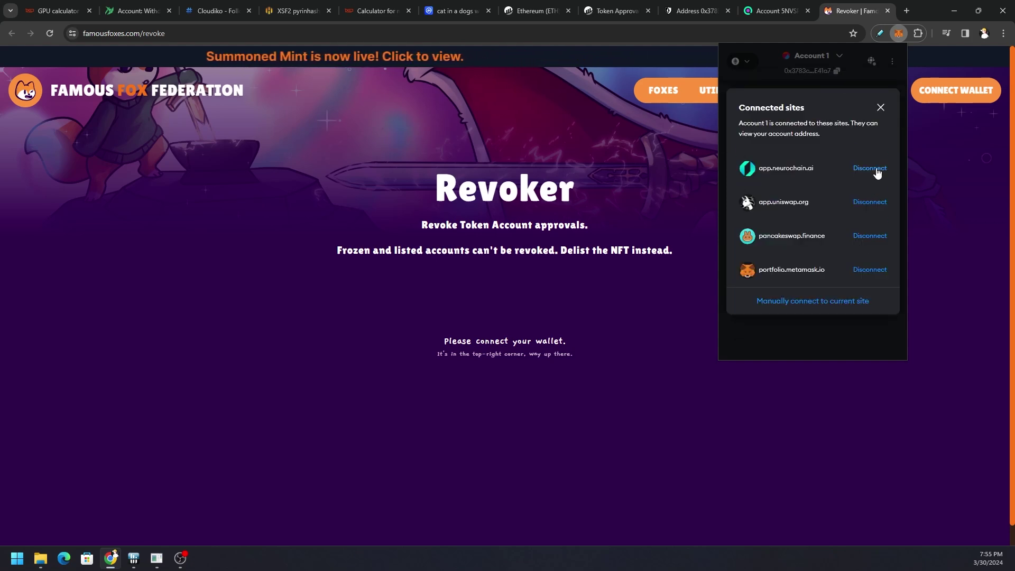
left_click(869, 207)
left_click(861, 232)
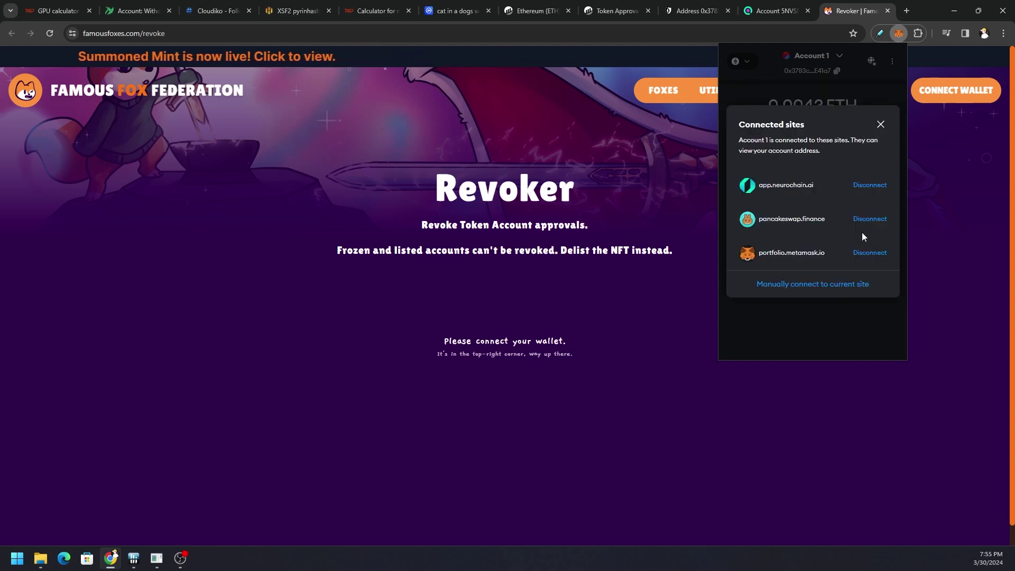
left_click(872, 186)
left_click(864, 233)
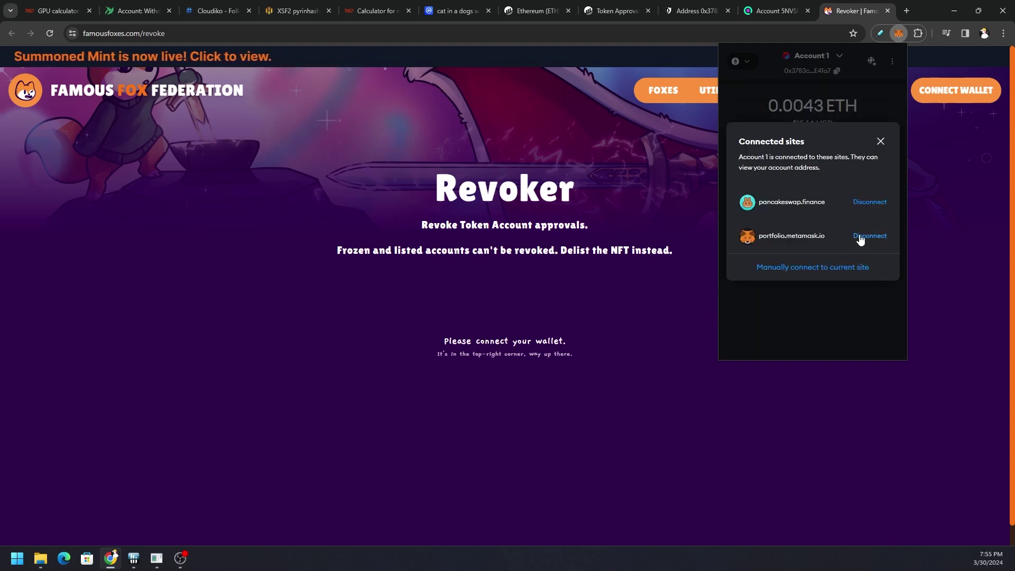
left_click(827, 296)
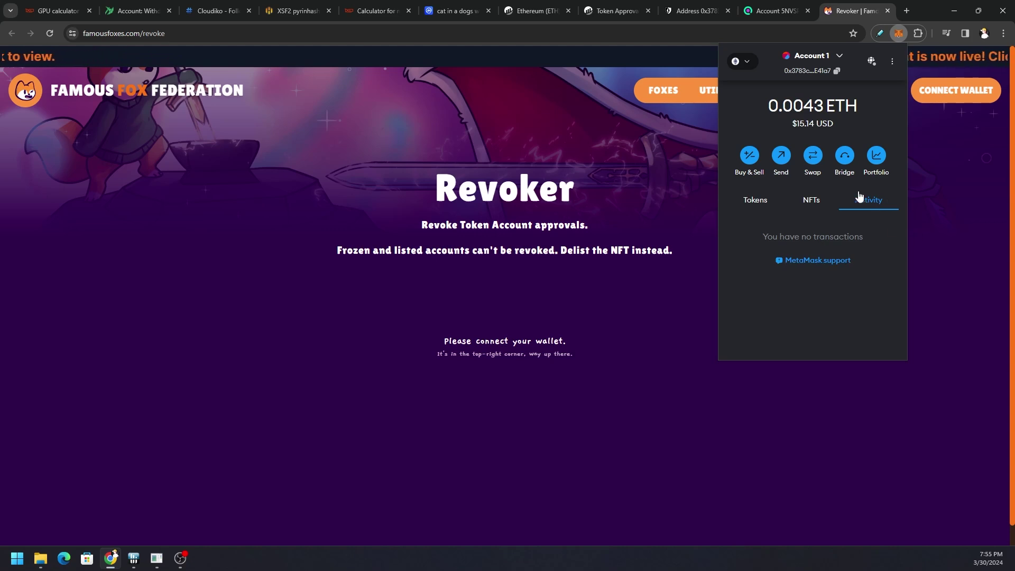
- Dismiss the MetaMask popup, returning to the Famous Fox Federation Revoker's connect-wallet prompt
left_click(816, 417)
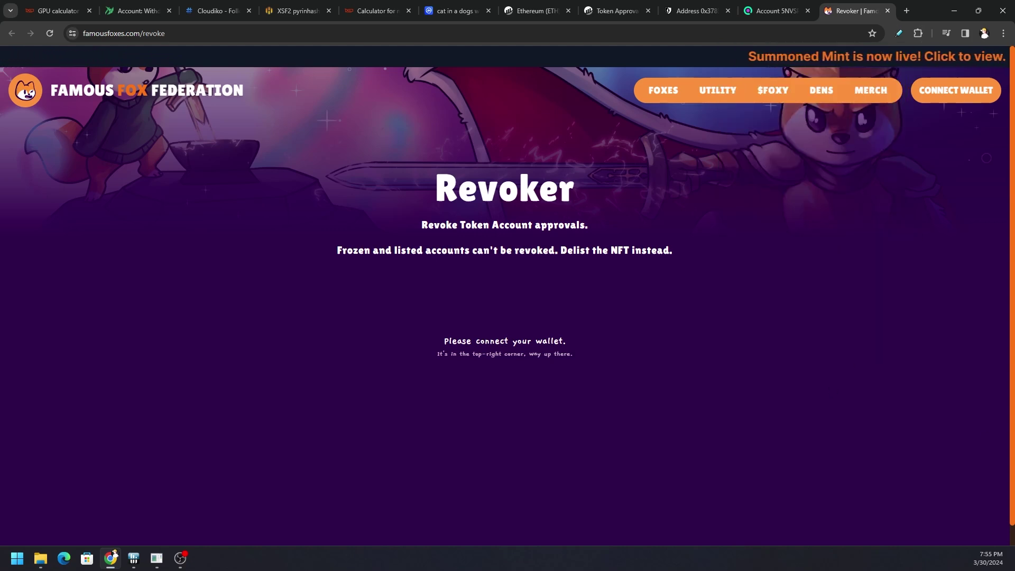